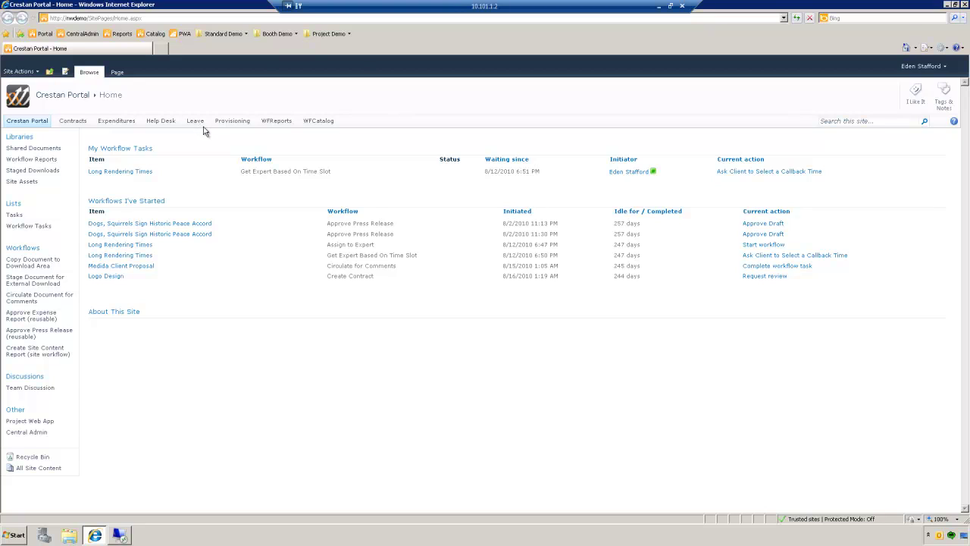
Step: Go to the Leave site from the Crestan Portal's top navigation bar
{"action": "left_click", "coordinate": [196, 123]}
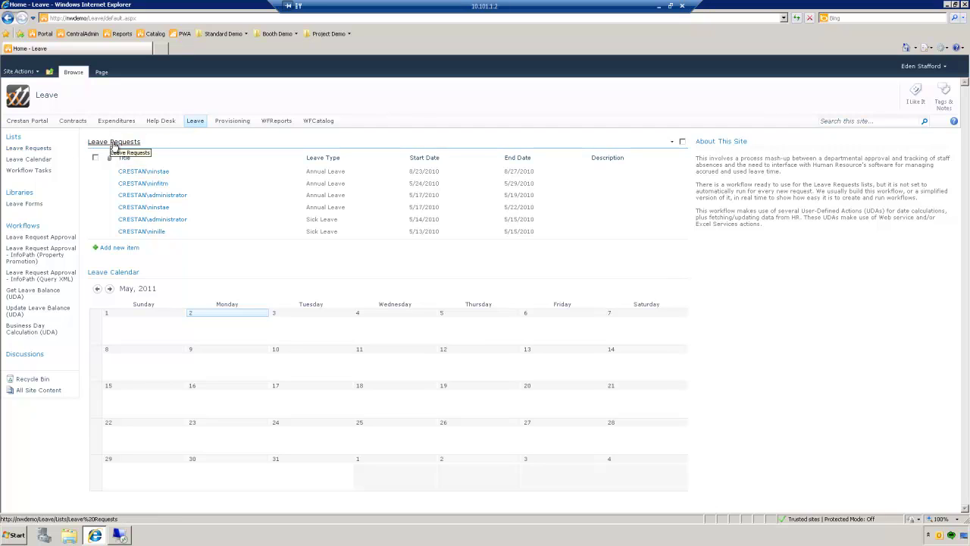
Step: Open the Leave Requests All Items page with the List Tools list commands showing
{"action": "left_click", "coordinate": [114, 142]}
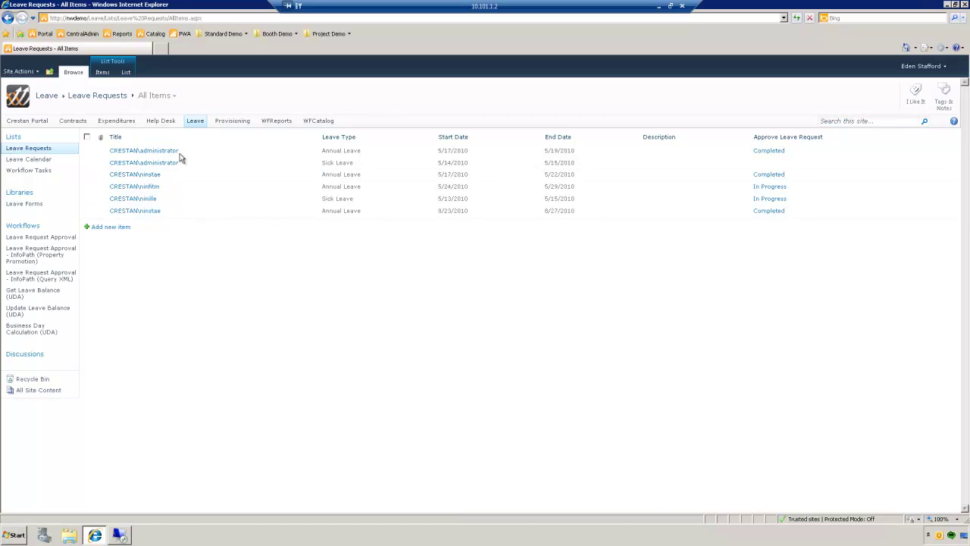
{"action": "left_click", "coordinate": [127, 72]}
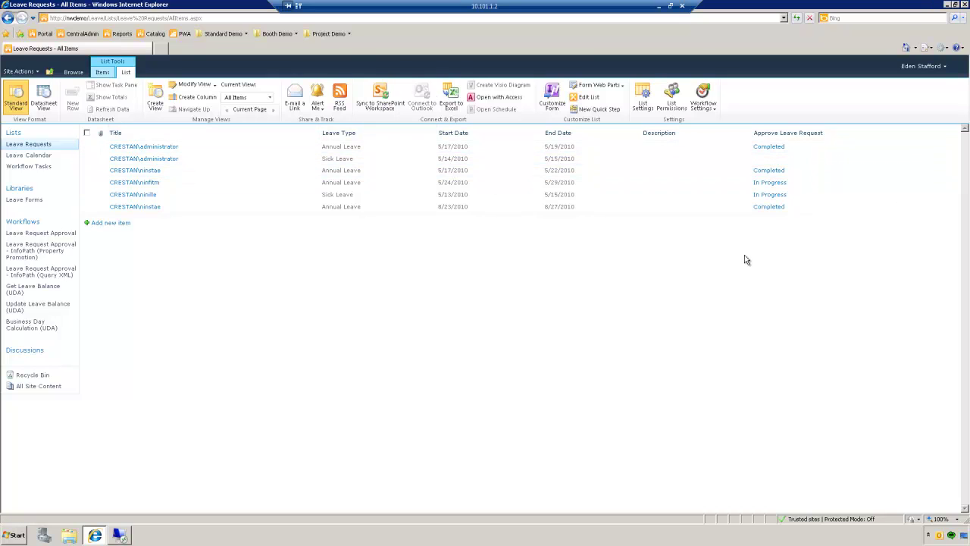
Step: Create a new Nintex workflow for Leave Requests from Workflow Settings
{"action": "left_click", "coordinate": [704, 108]}
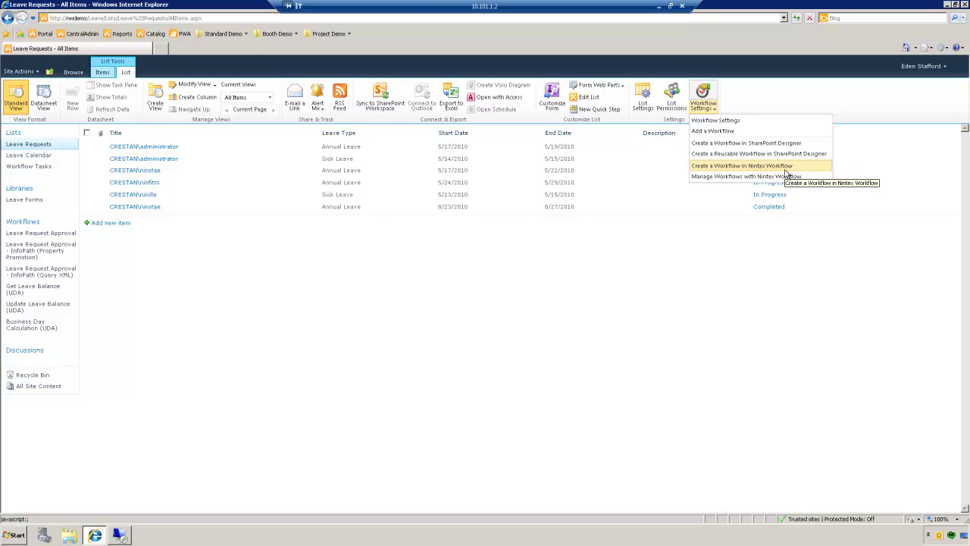
{"action": "left_click", "coordinate": [744, 167]}
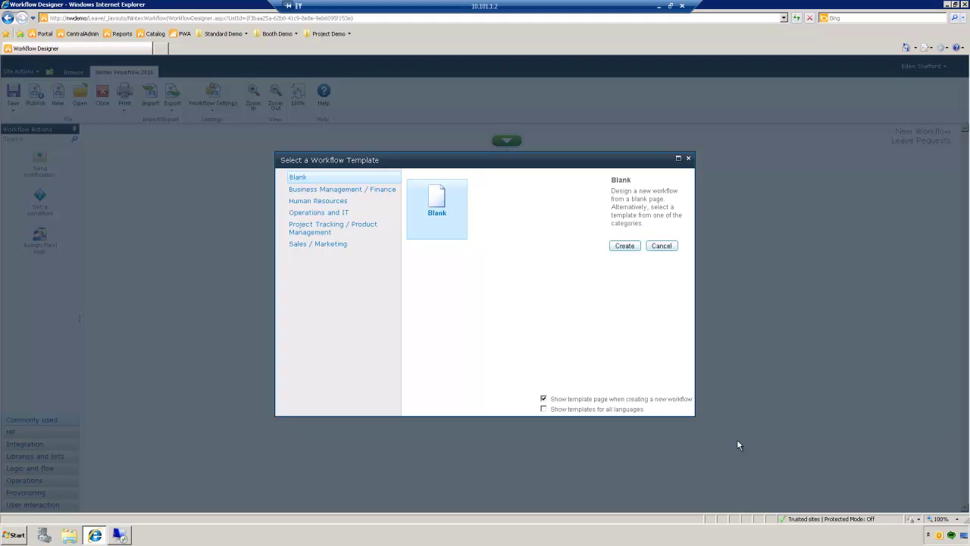
Step: Browse each template category from Business Management / Finance to Sales / Marketing, then return to Blank
{"action": "left_click", "coordinate": [372, 190]}
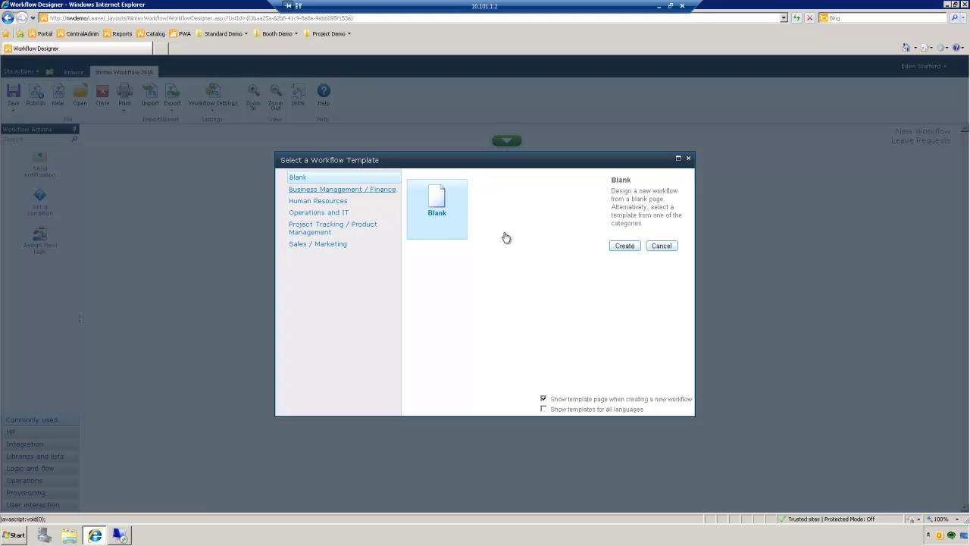
{"action": "left_click", "coordinate": [319, 190]}
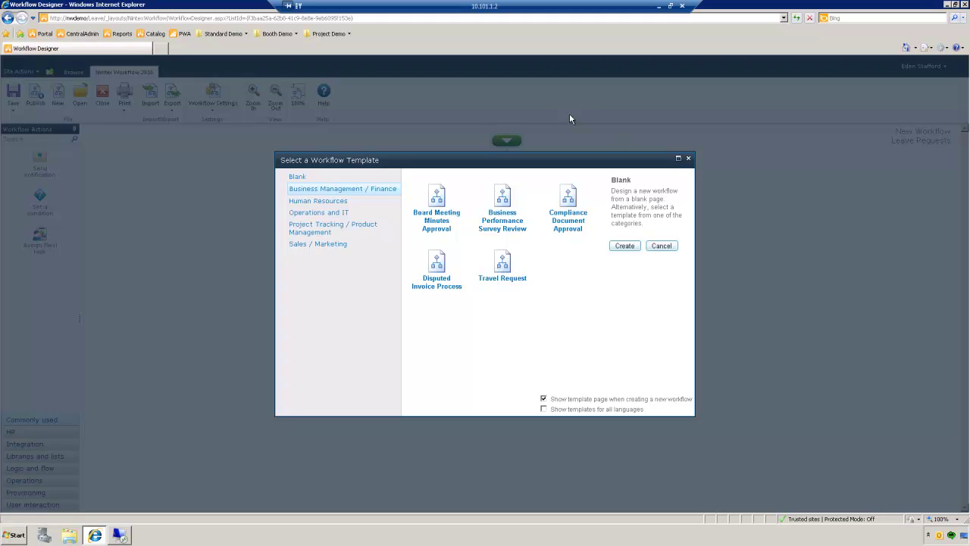
{"action": "left_click", "coordinate": [302, 203]}
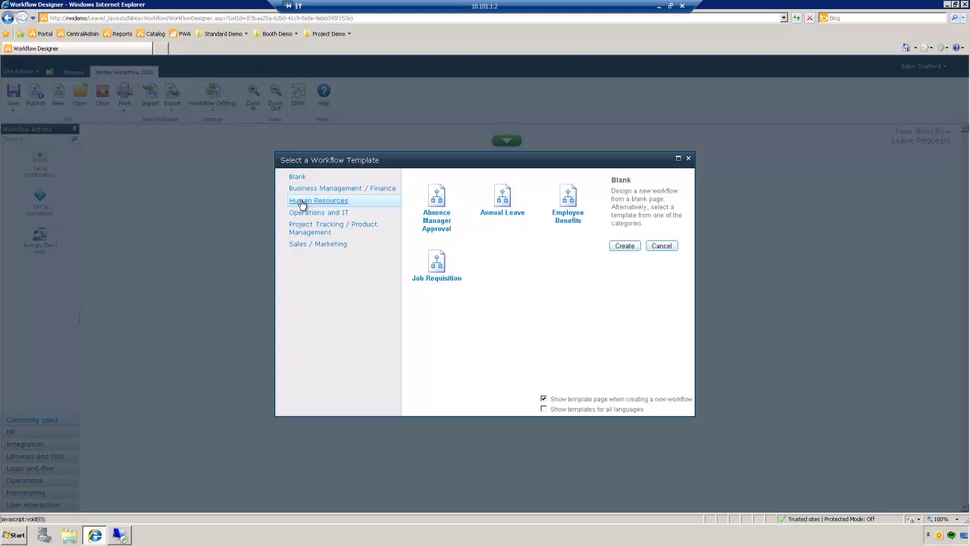
{"action": "left_click", "coordinate": [305, 215]}
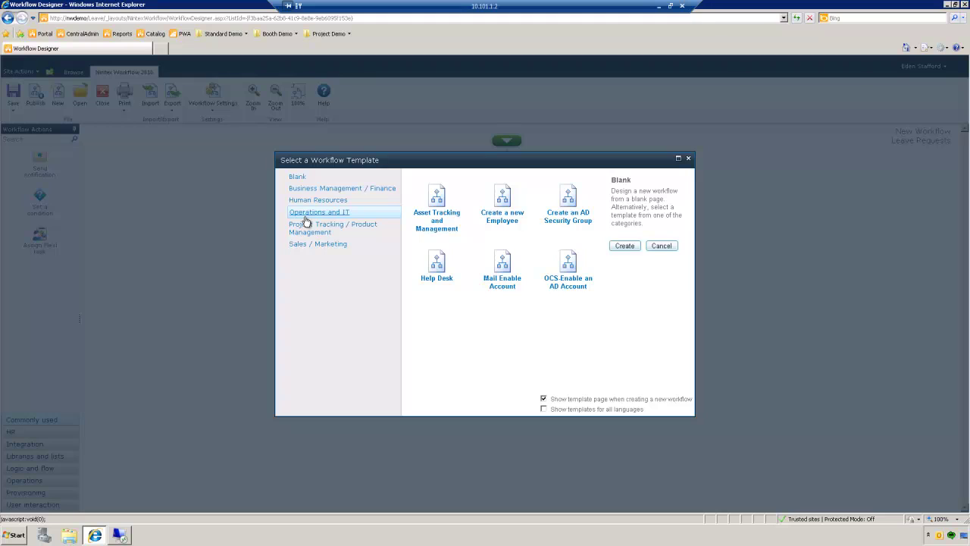
{"action": "left_click", "coordinate": [319, 236]}
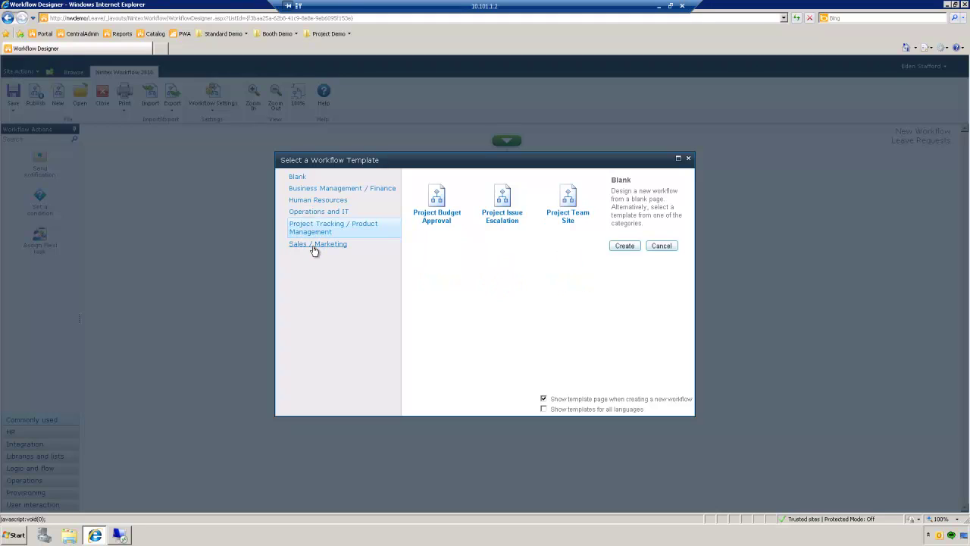
{"action": "left_click", "coordinate": [315, 248]}
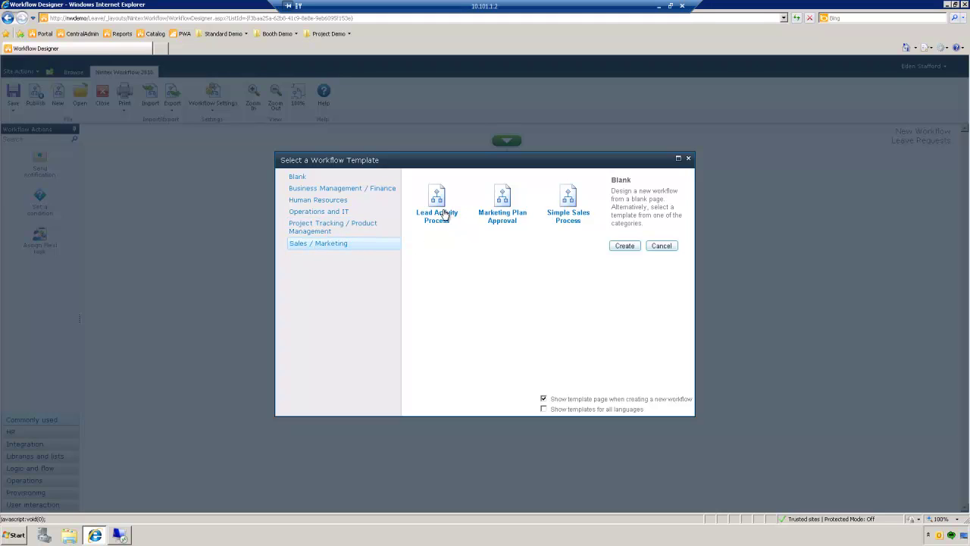
{"action": "left_click", "coordinate": [297, 179]}
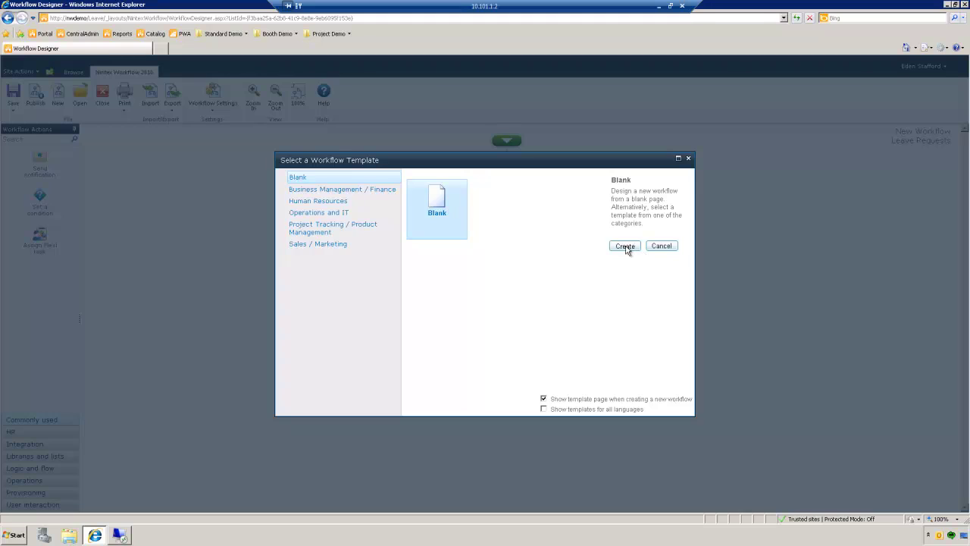
Step: Create the blank Leave Requests workflow and widen the Workflow Actions panel
{"action": "left_click", "coordinate": [624, 246]}
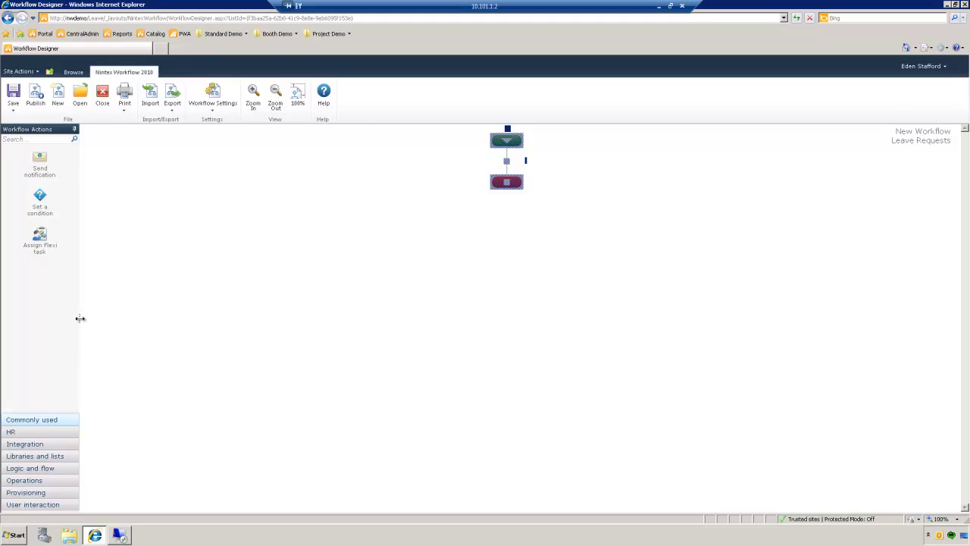
{"action": "left_click_drag", "start_coordinate": [80, 318], "coordinate": [257, 321]}
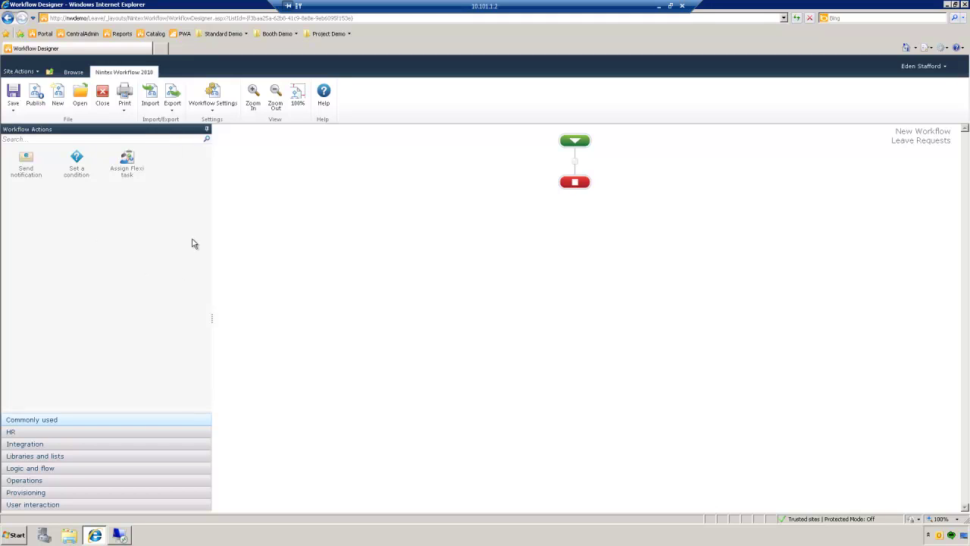
Step: Expand the HR category to list Get Leave Balance and Update Leave Balance
{"action": "left_click", "coordinate": [10, 432]}
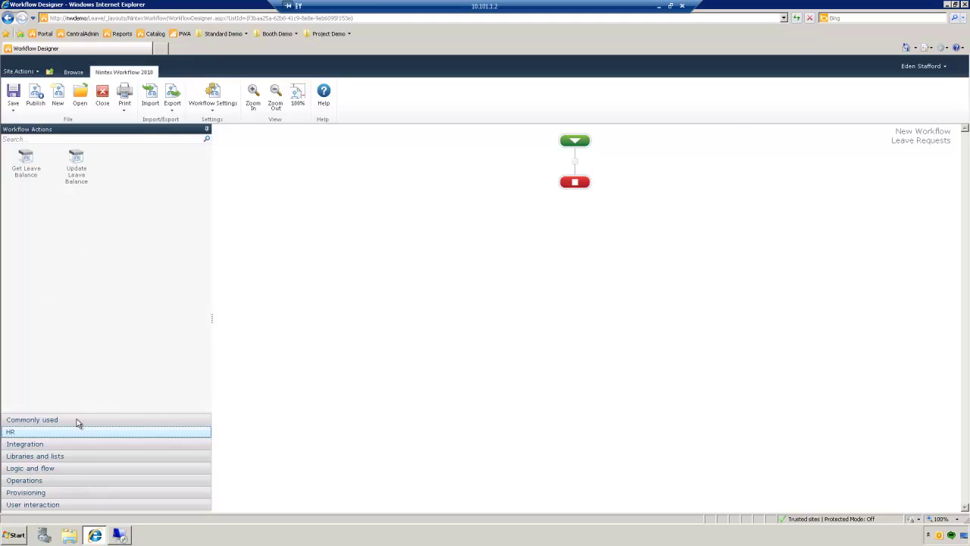
Step: Expand Integration to list Call web service, Query LDAP, Query XML and Web request
{"action": "left_click", "coordinate": [30, 444]}
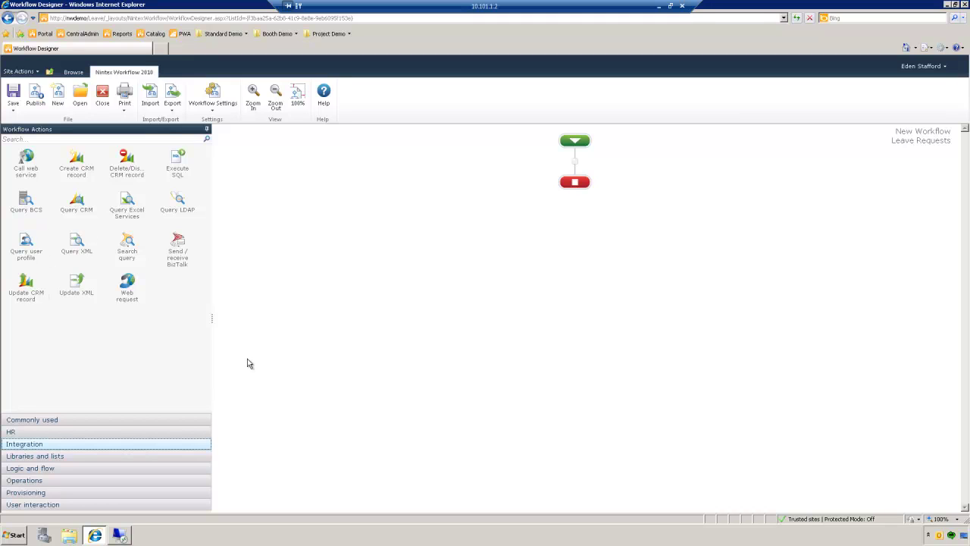
Step: Expand Libraries and lists to show Check in item, Copy item and Update item
{"action": "left_click", "coordinate": [29, 457]}
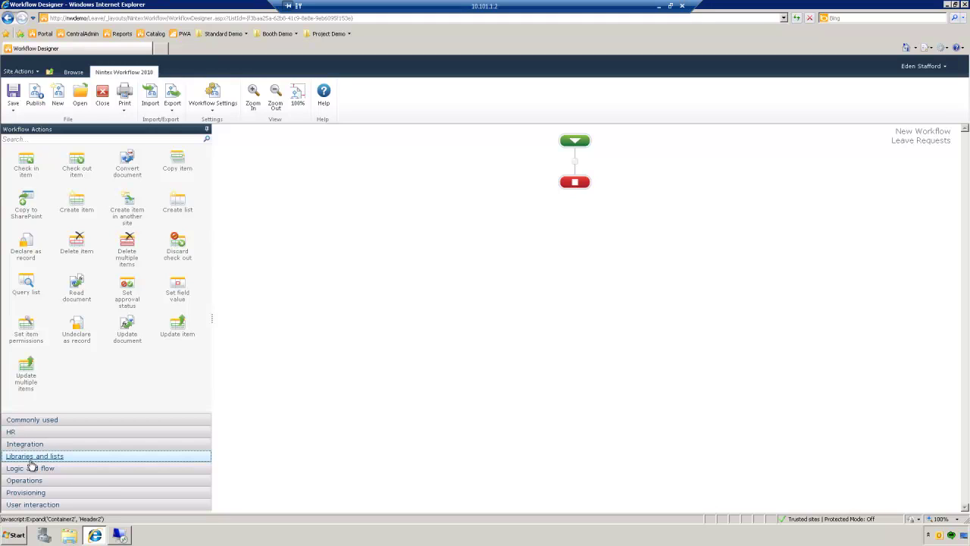
Step: Expand Logic and flow to list Action set, Loop, Run if, State machine and Switch
{"action": "left_click", "coordinate": [32, 471]}
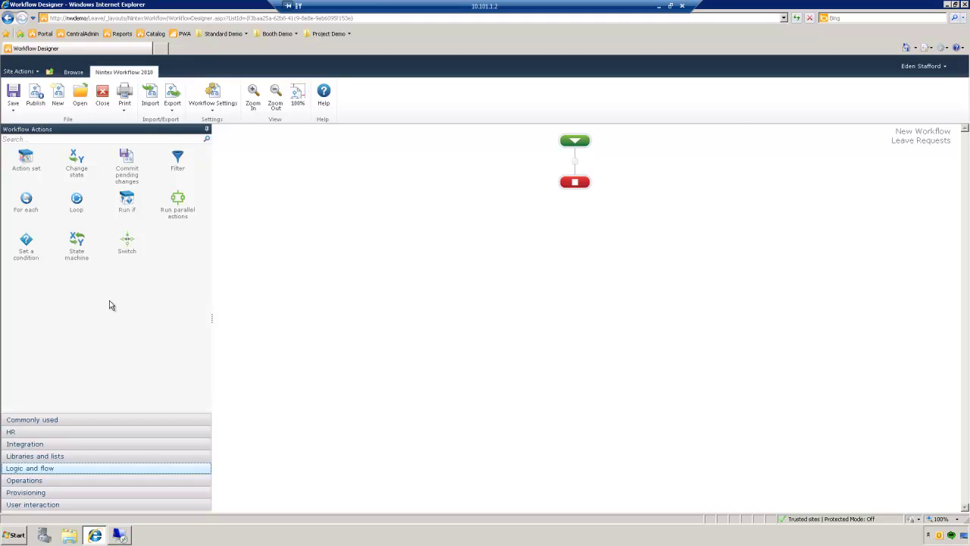
Step: Browse the Operations actions, then list Provisioning actions like Create AD user and Create site
{"action": "left_click", "coordinate": [30, 481]}
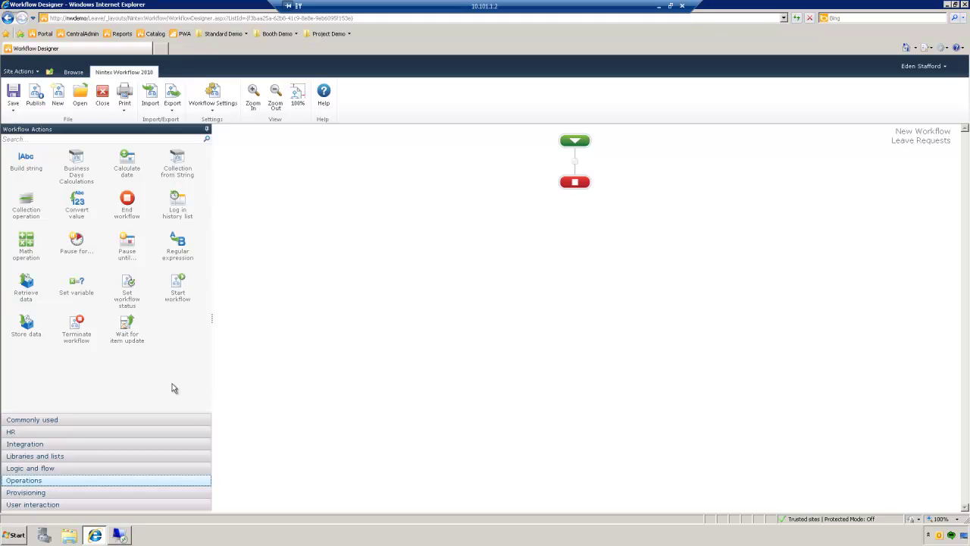
{"action": "left_click", "coordinate": [22, 496]}
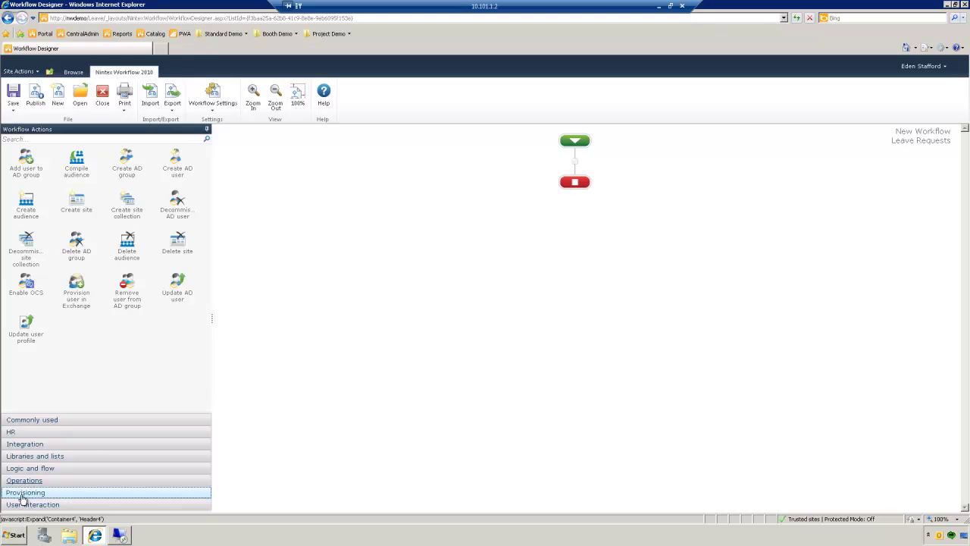
Step: Expand the User interaction category to list Assign Flexi task, Request approval and Send notification
{"action": "left_click", "coordinate": [27, 506]}
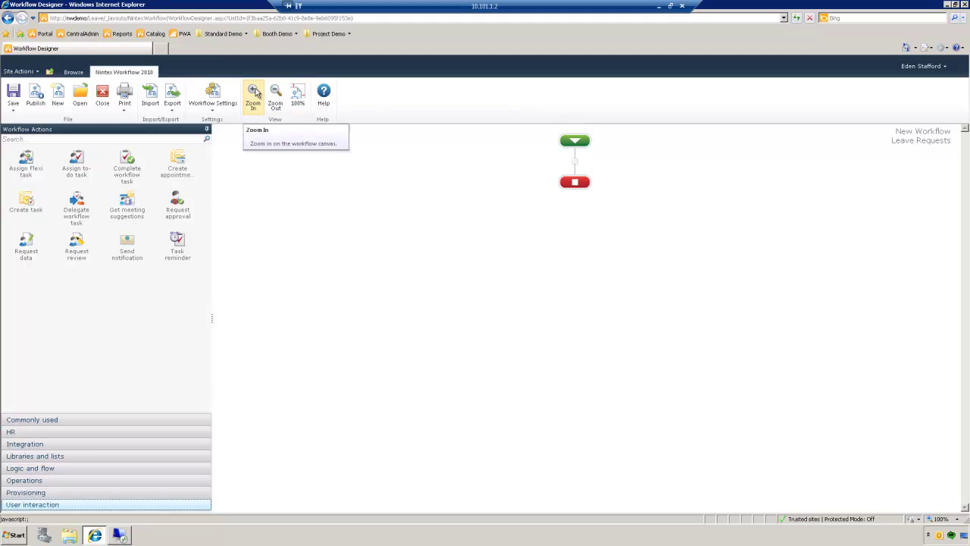
{"action": "left_click", "coordinate": [254, 93]}
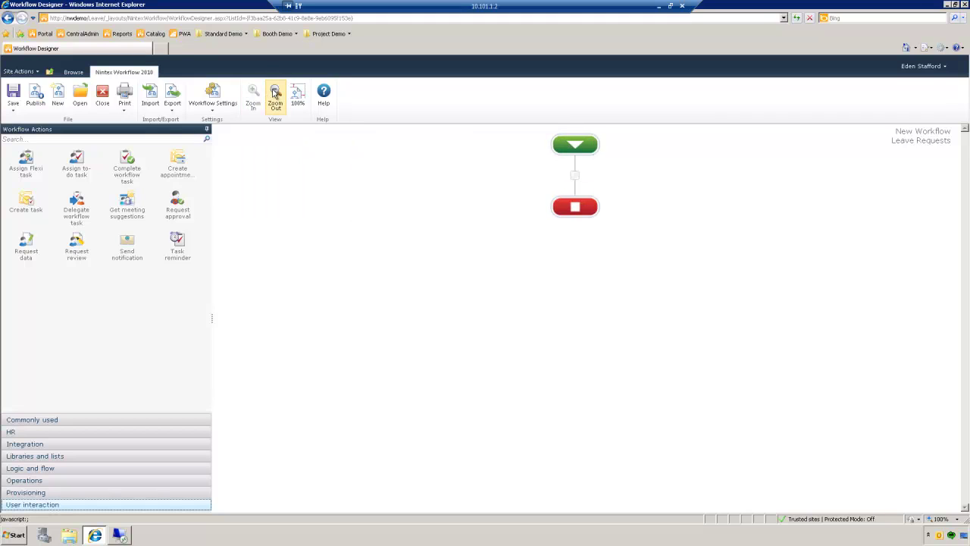
{"action": "left_click", "coordinate": [274, 93]}
{"action": "left_click", "coordinate": [274, 92]}
{"action": "left_click", "coordinate": [275, 93]}
{"action": "left_click", "coordinate": [297, 95]}
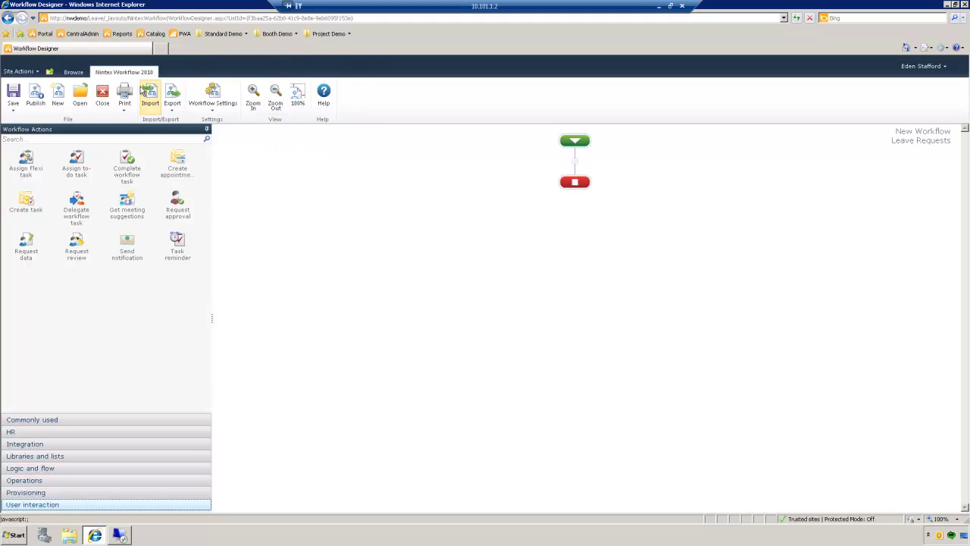
{"action": "left_click", "coordinate": [173, 113]}
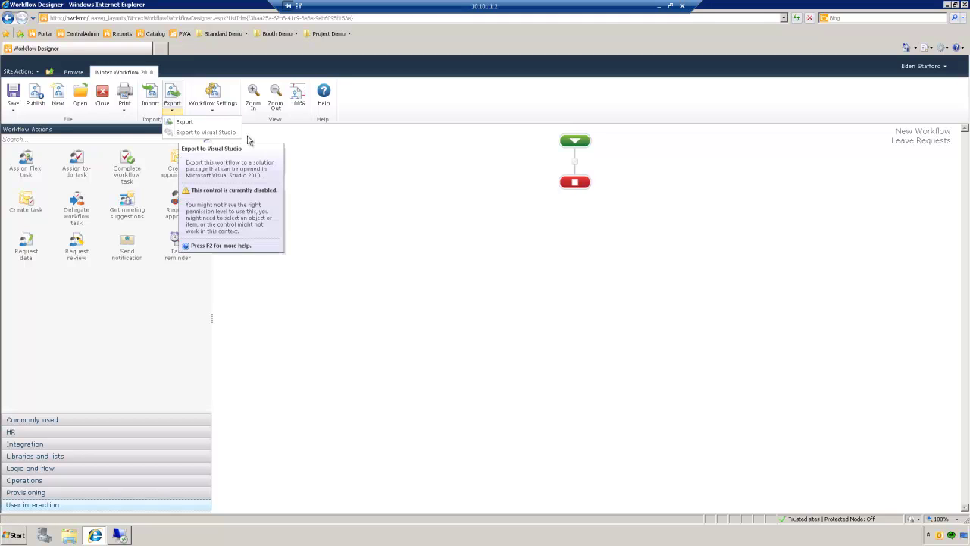
{"action": "left_click", "coordinate": [403, 317]}
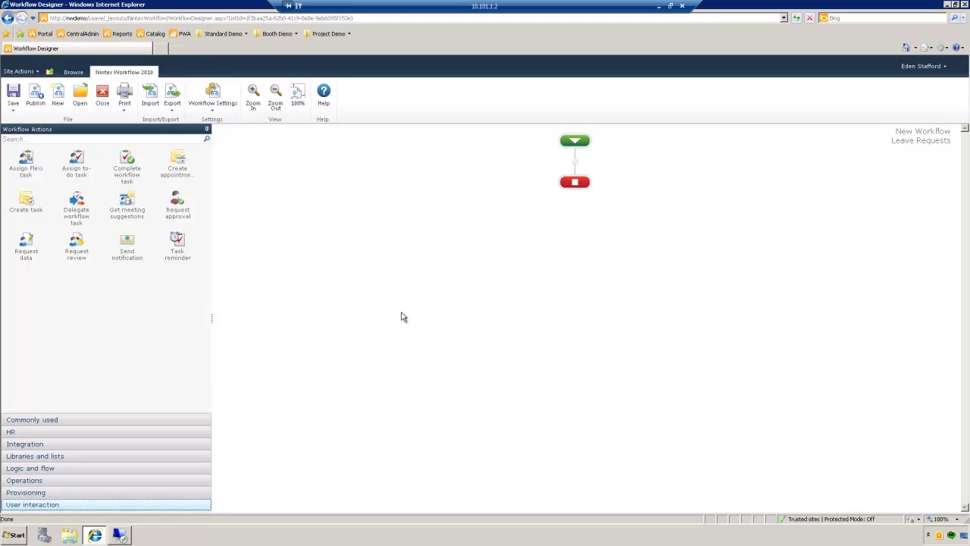
{"action": "left_click", "coordinate": [80, 96]}
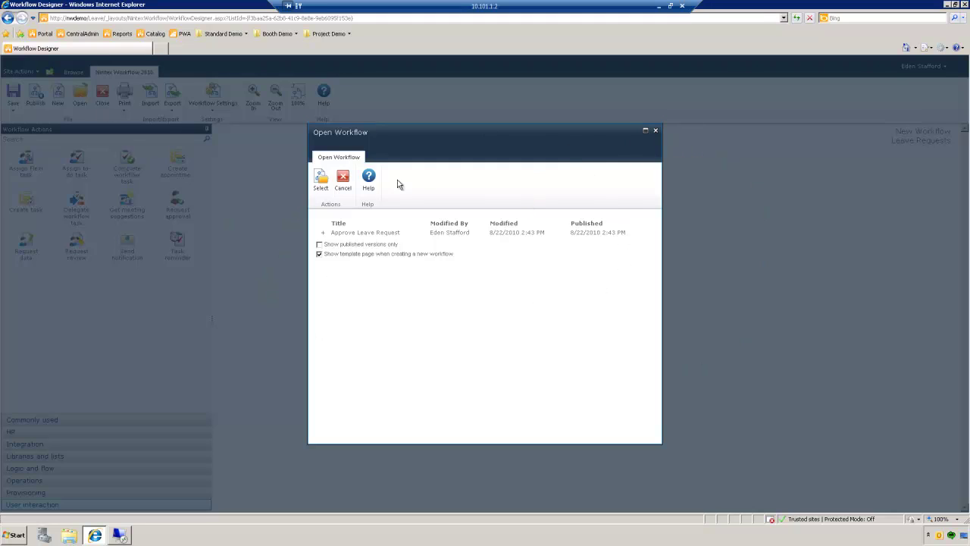
{"action": "left_click", "coordinate": [324, 233]}
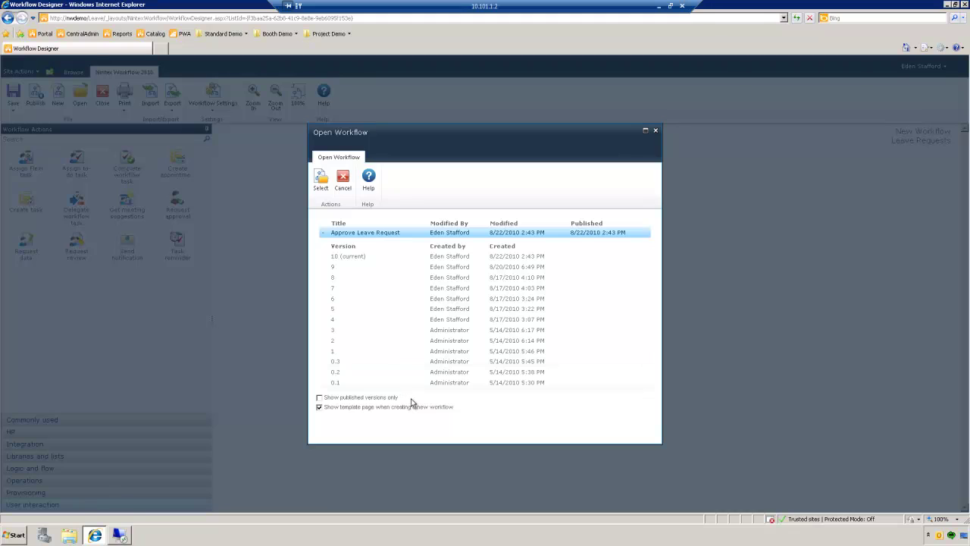
{"action": "left_click", "coordinate": [342, 181]}
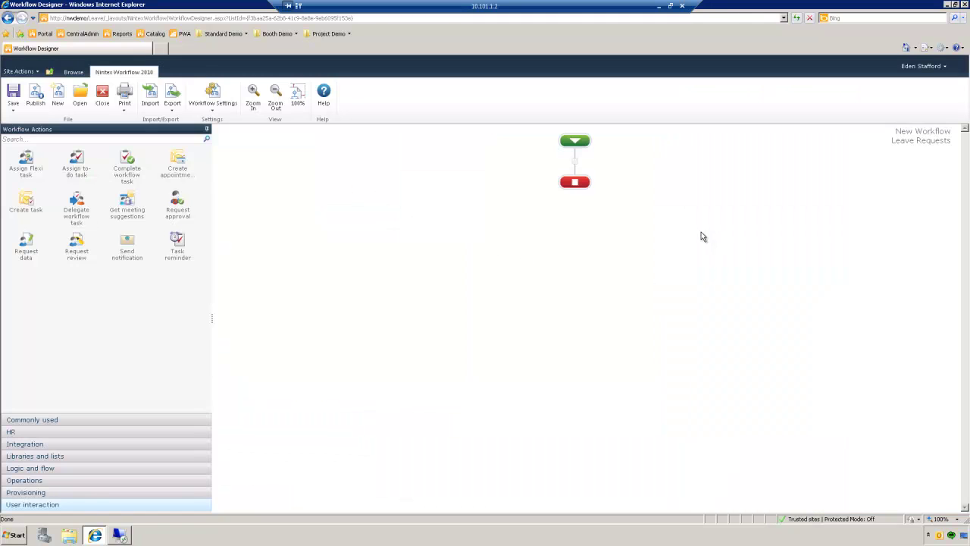